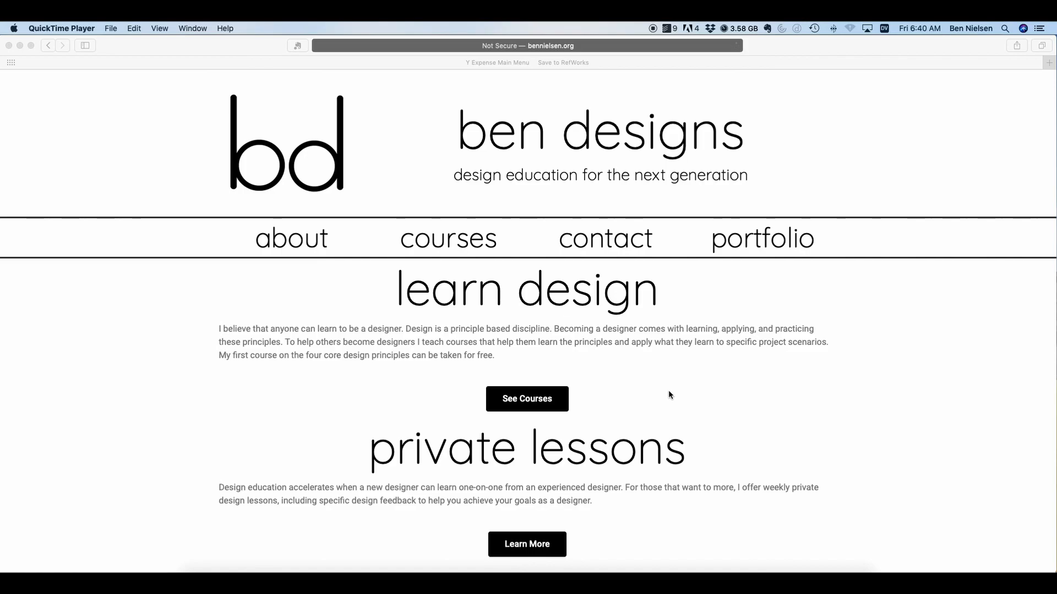
Step: Open the Adobe Color website at color.adobe.com
click(585, 47)
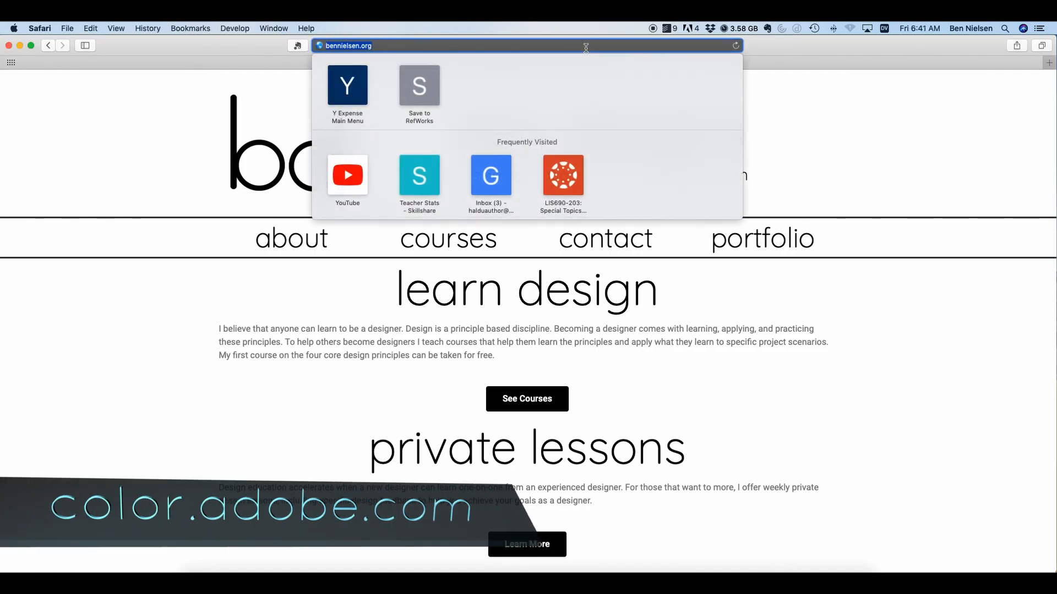
text(color.adobe.com)
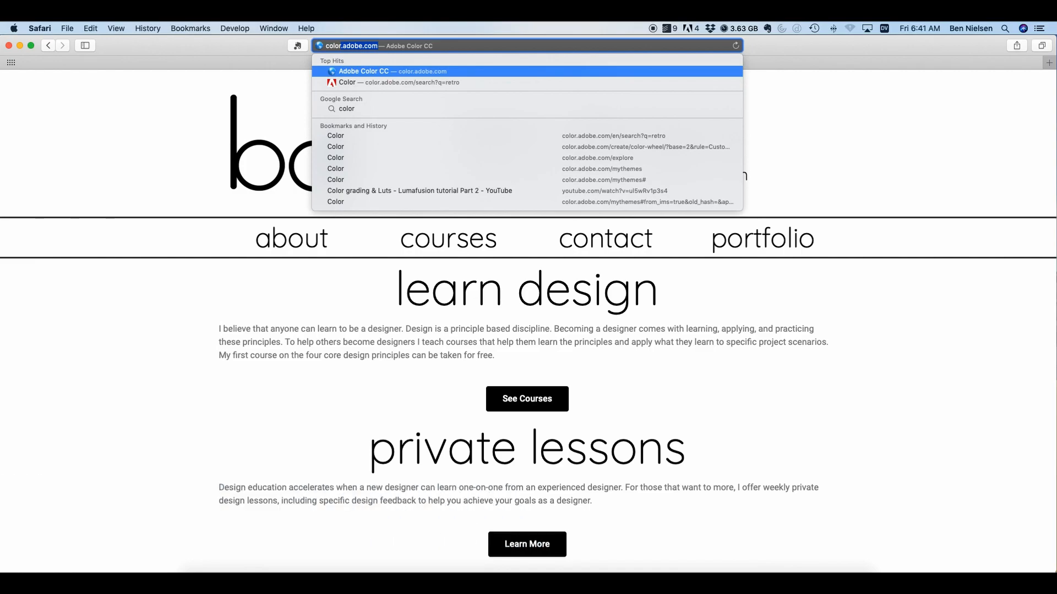
key(Return)
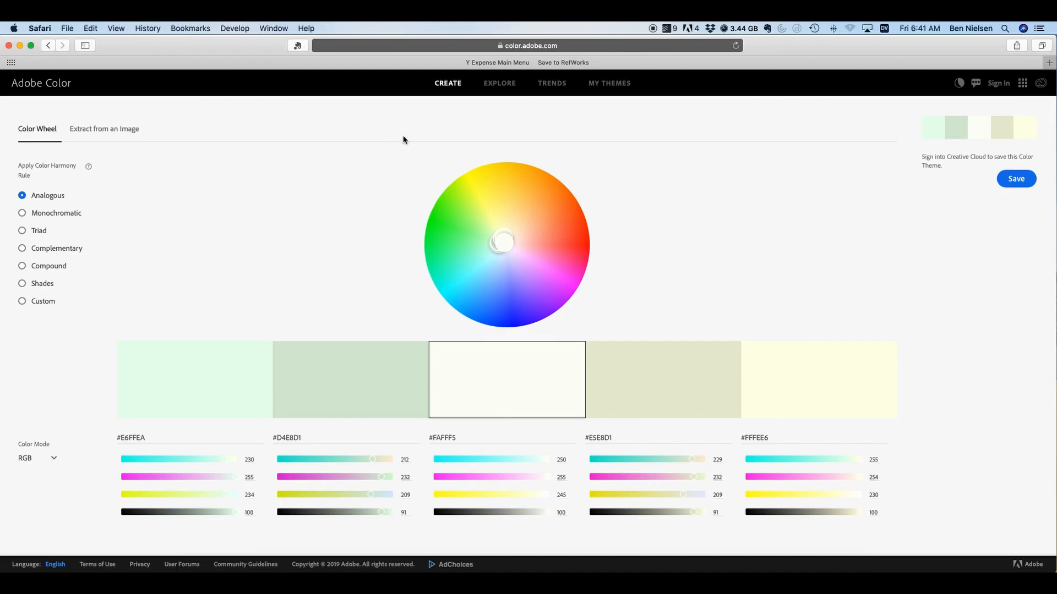
Step: Search Adobe Color's Explore gallery for "retro" colour themes
click(506, 84)
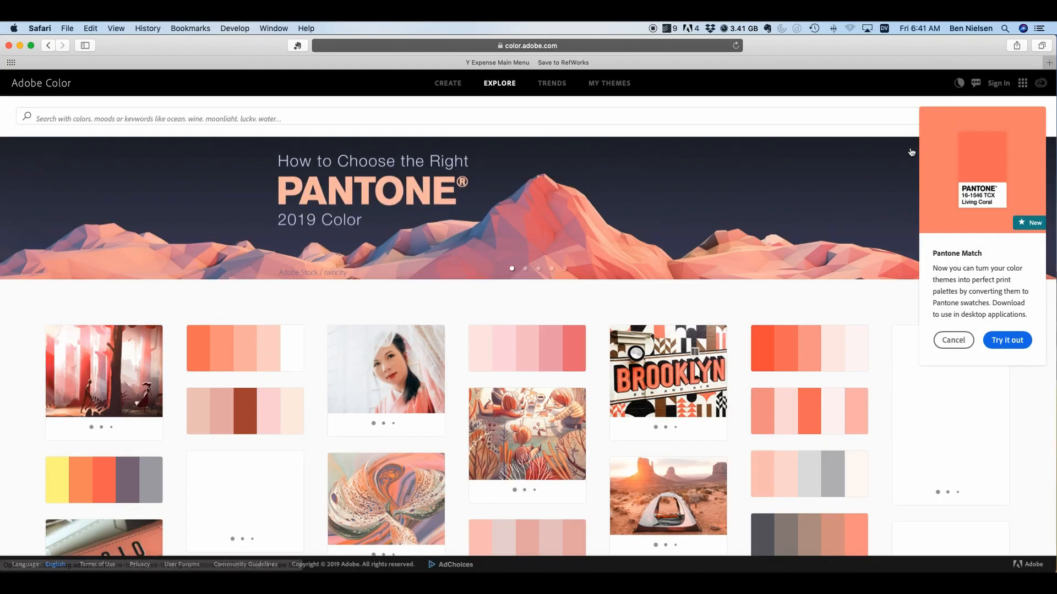
click(187, 118)
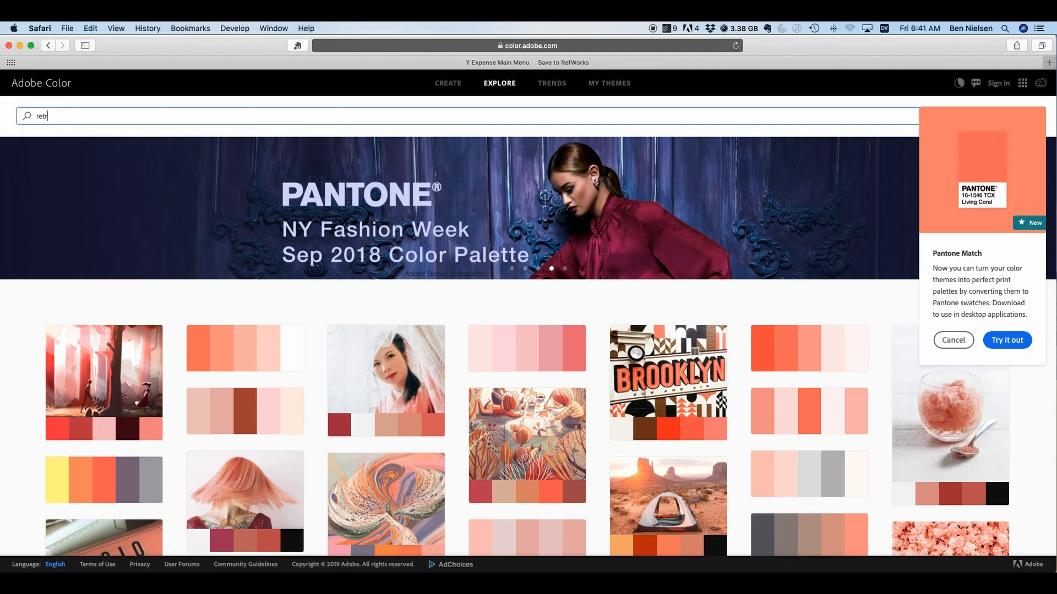
text(o)
key(Return)
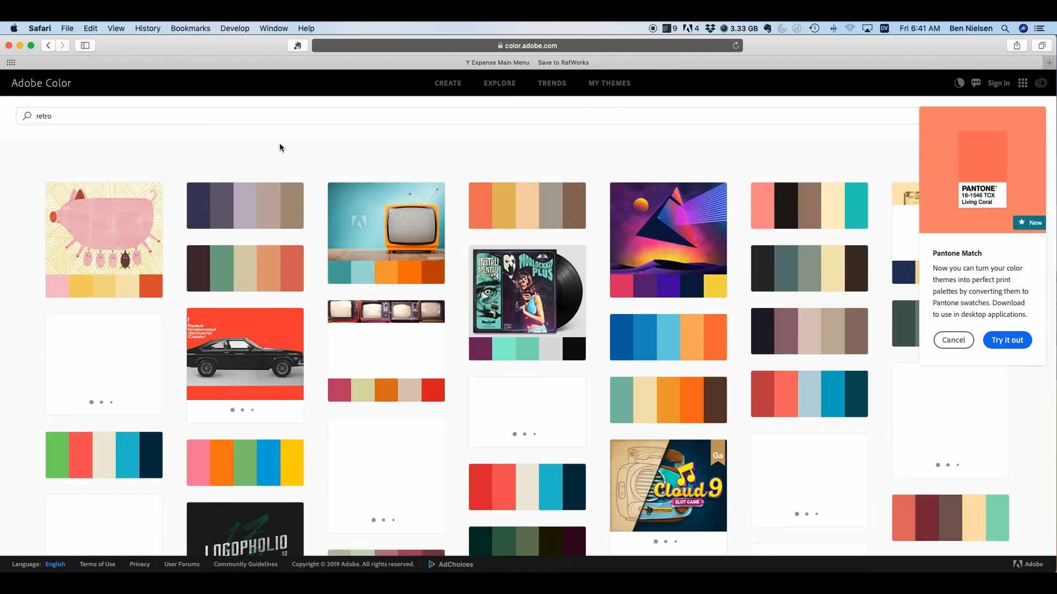
Step: Open the retro theme with orange, gold, peach, grey and brown, and take a screenshot of its five swatches
scroll(318, 189, down, 4)
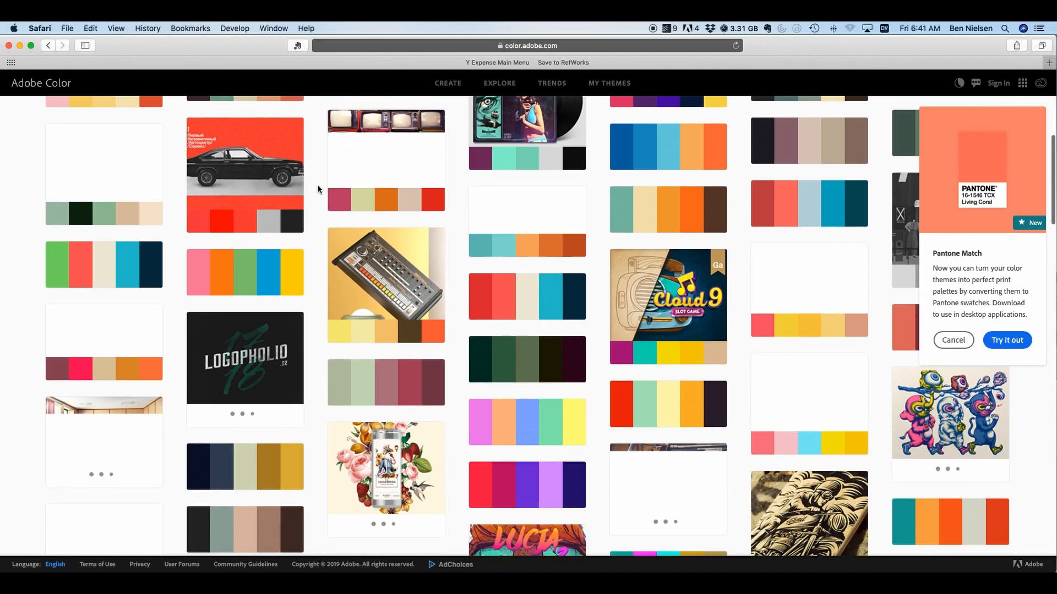
scroll(317, 189, down, 8)
scroll(317, 189, up, 6)
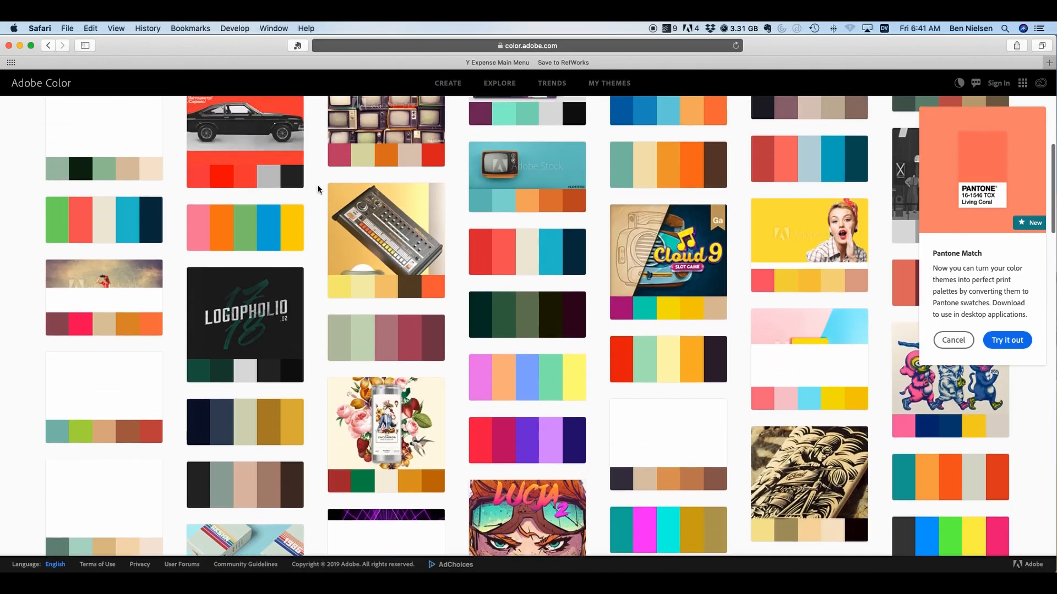
scroll(317, 184, up, 5)
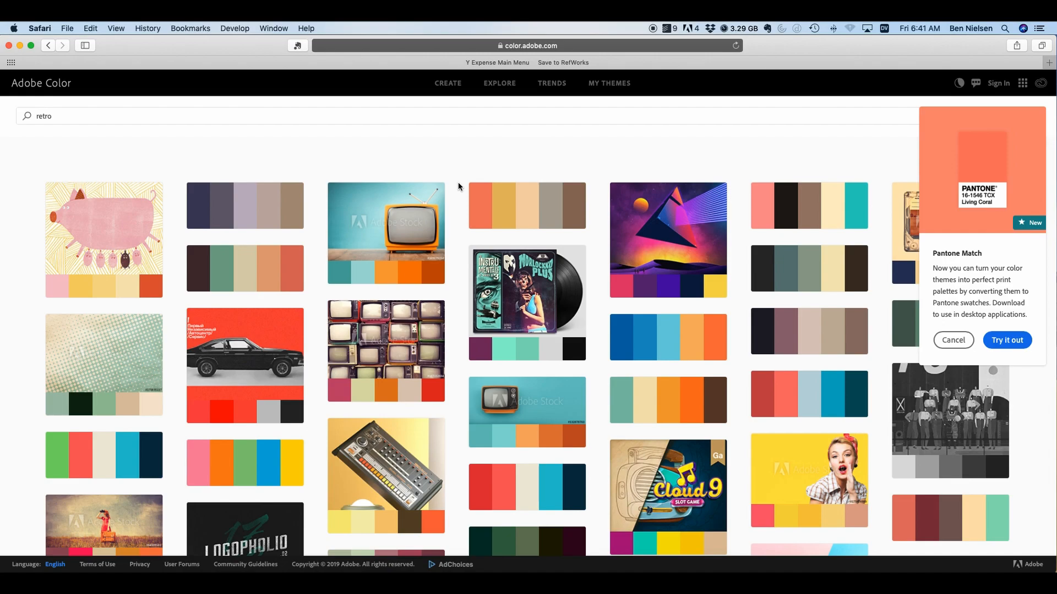
click(504, 211)
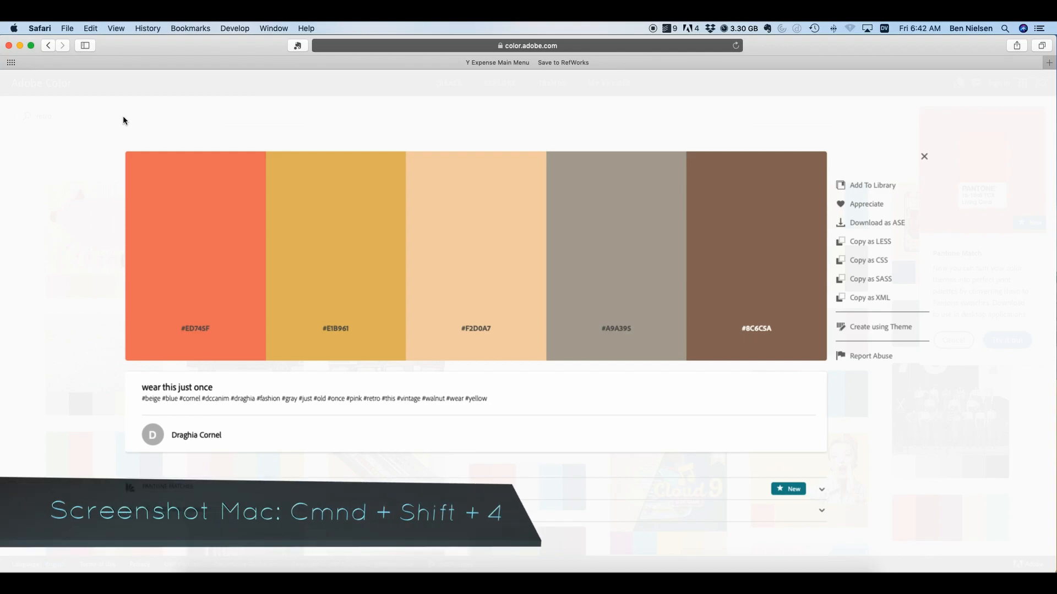
key(super+shift+4)
drag(125, 151, 830, 361)
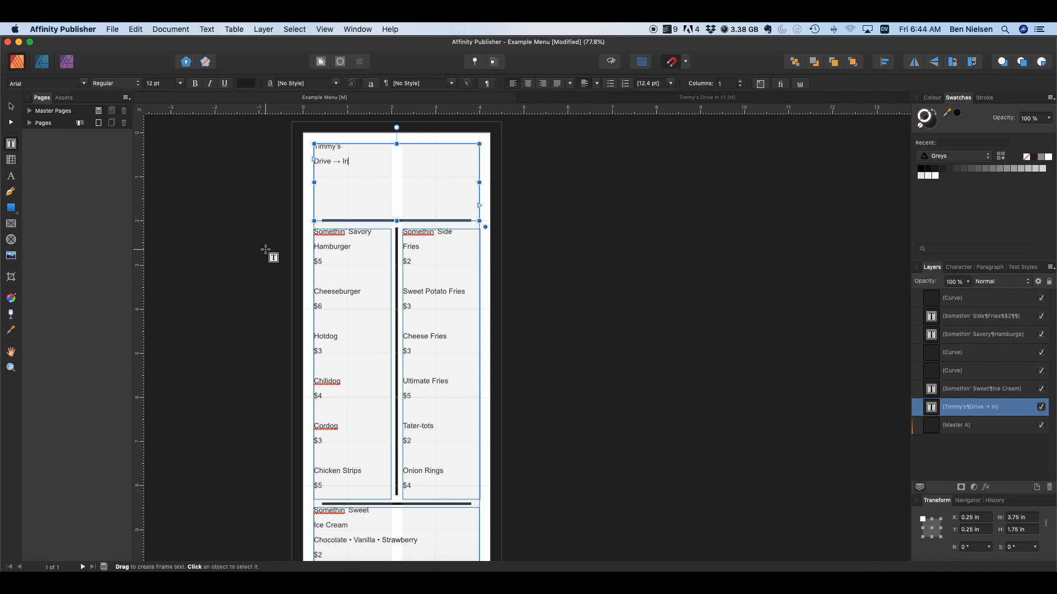
Step: In Affinity Publisher, place the palette screenshot from the Desktop in the menu's header, about 2.5 in wide and 0.75 in high
click(111, 31)
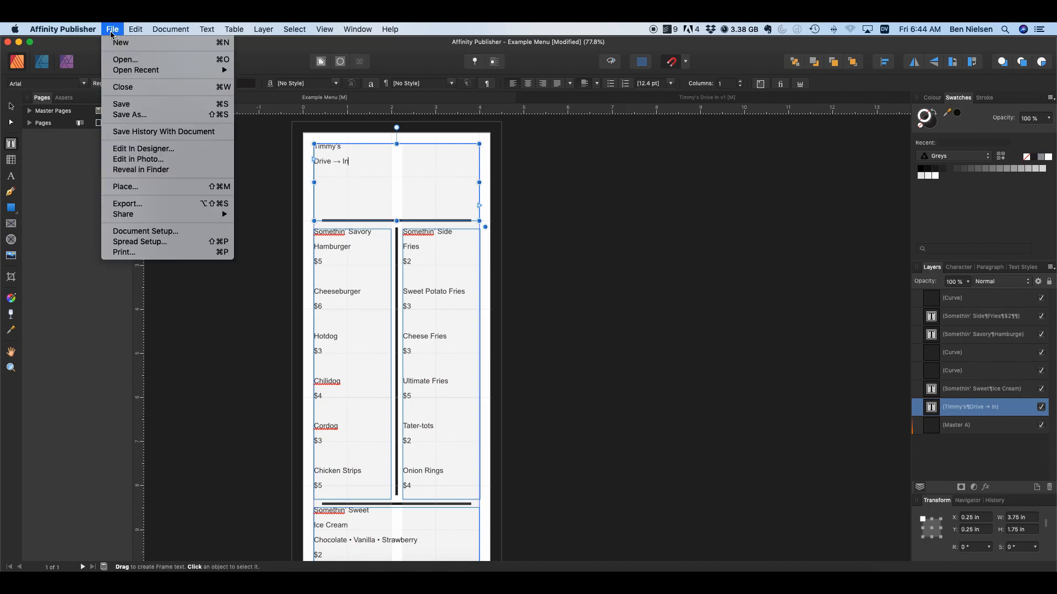
click(151, 187)
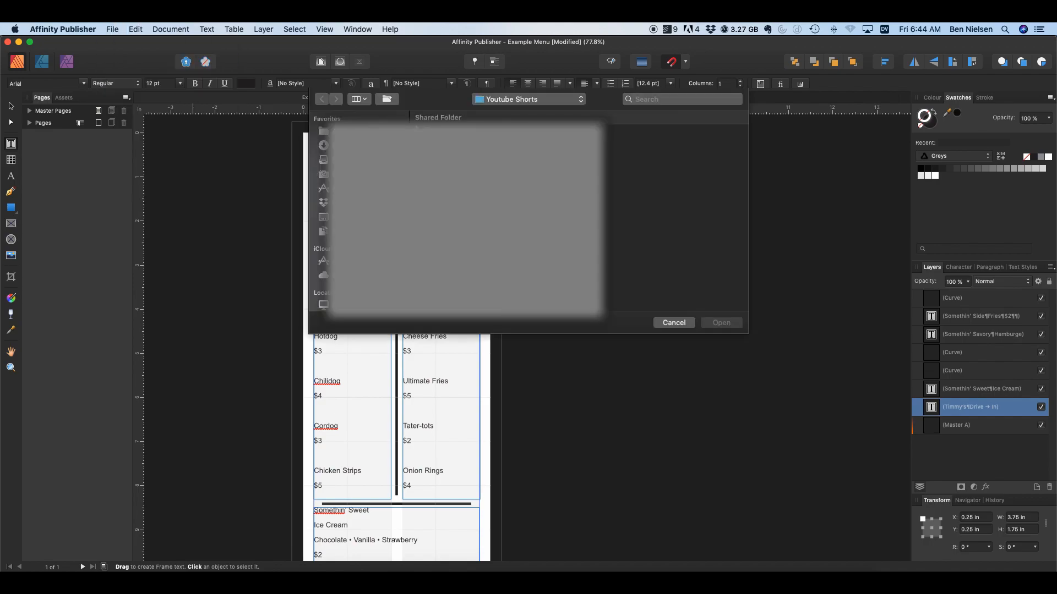
click(323, 217)
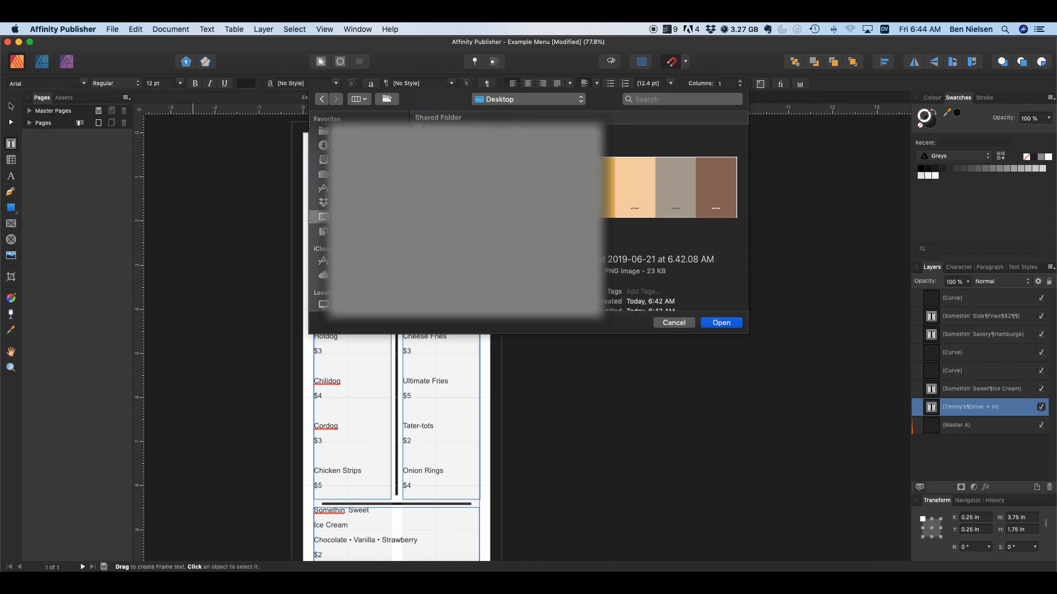
click(715, 327)
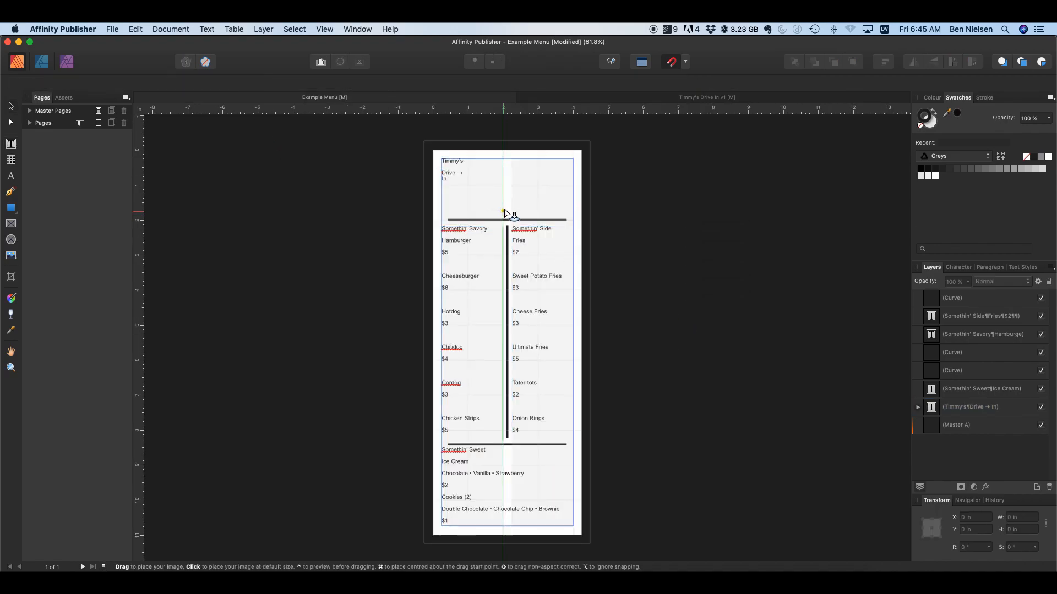
drag(495, 176, 573, 220)
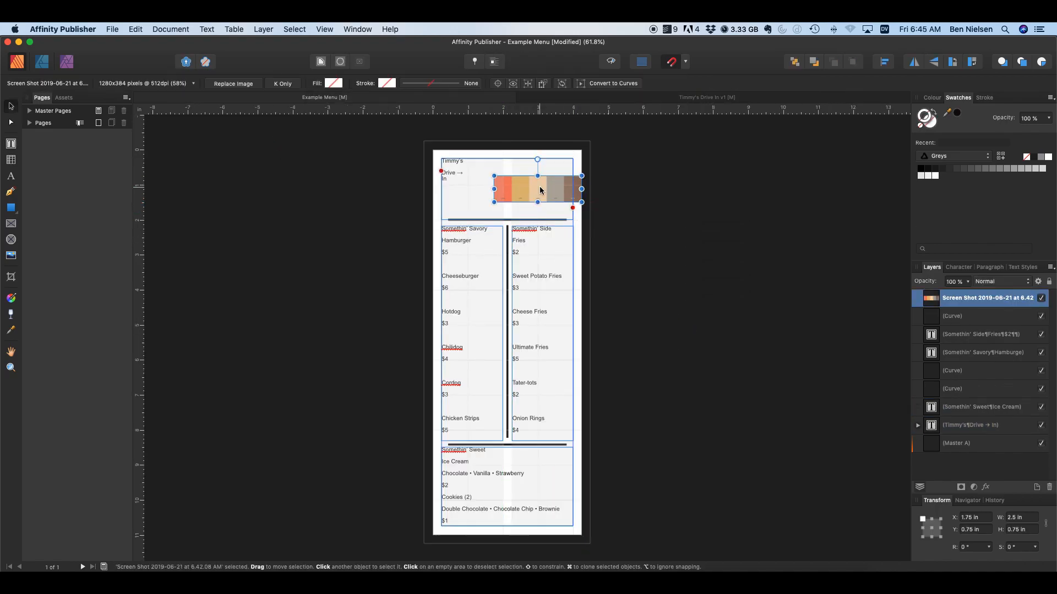
Step: Nudge the palette image to about X 1.7 in, Y 0.711 in, turn on preview mode and deselect the image
scroll(542, 250, up, 6)
scroll(538, 271, down, 2)
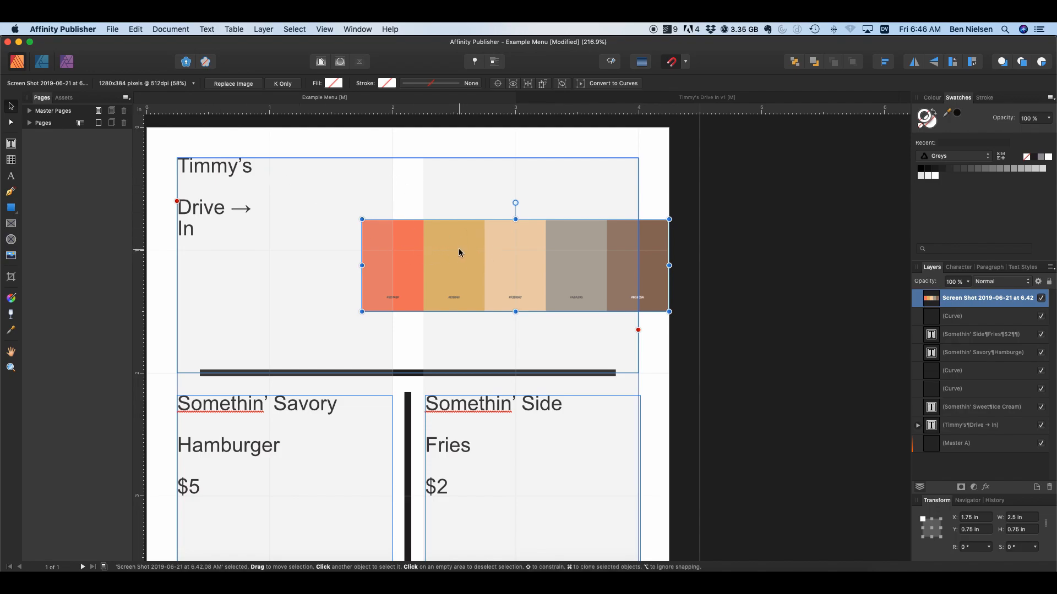
drag(655, 234, 650, 229)
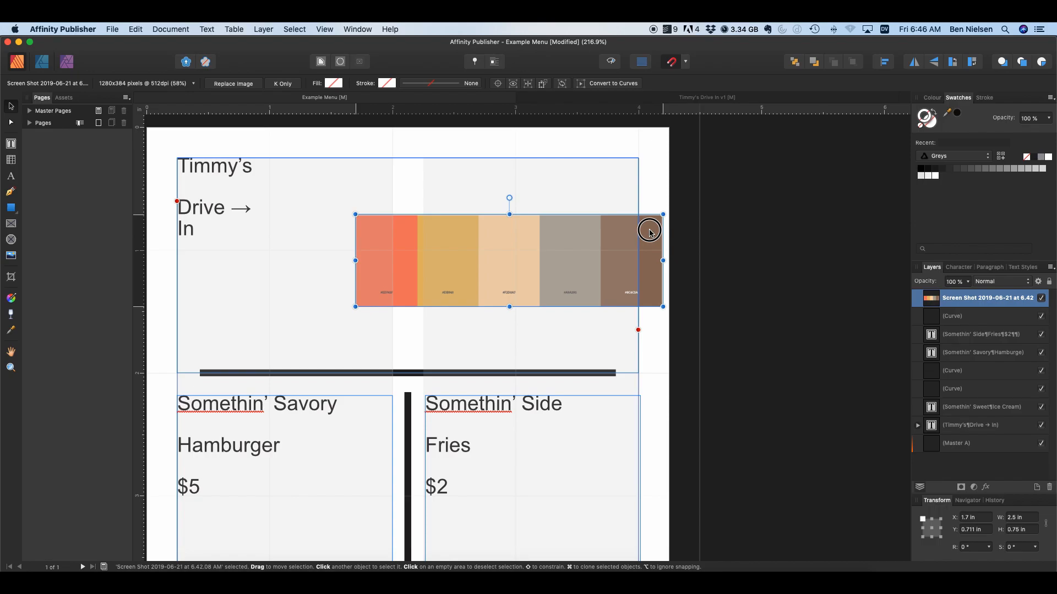
click(612, 63)
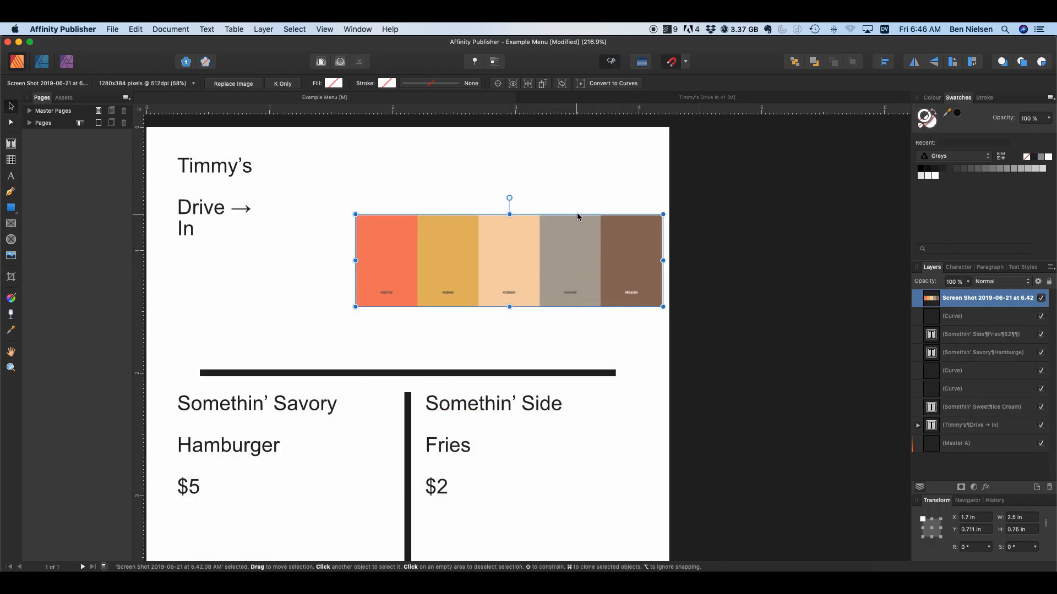
click(665, 187)
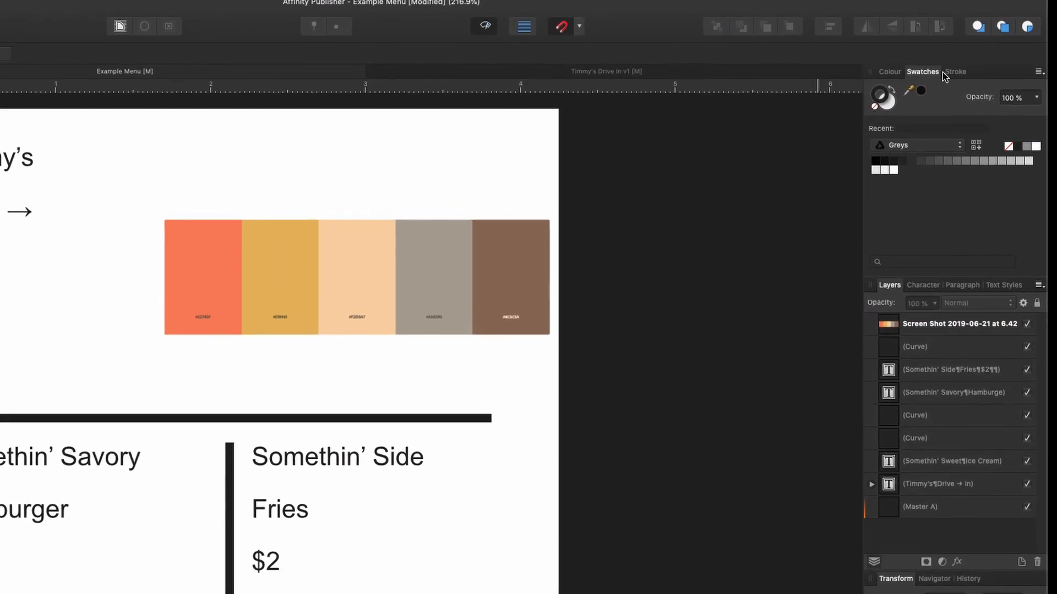
Step: Add a new document colour palette and rename it "Retro"
click(1038, 73)
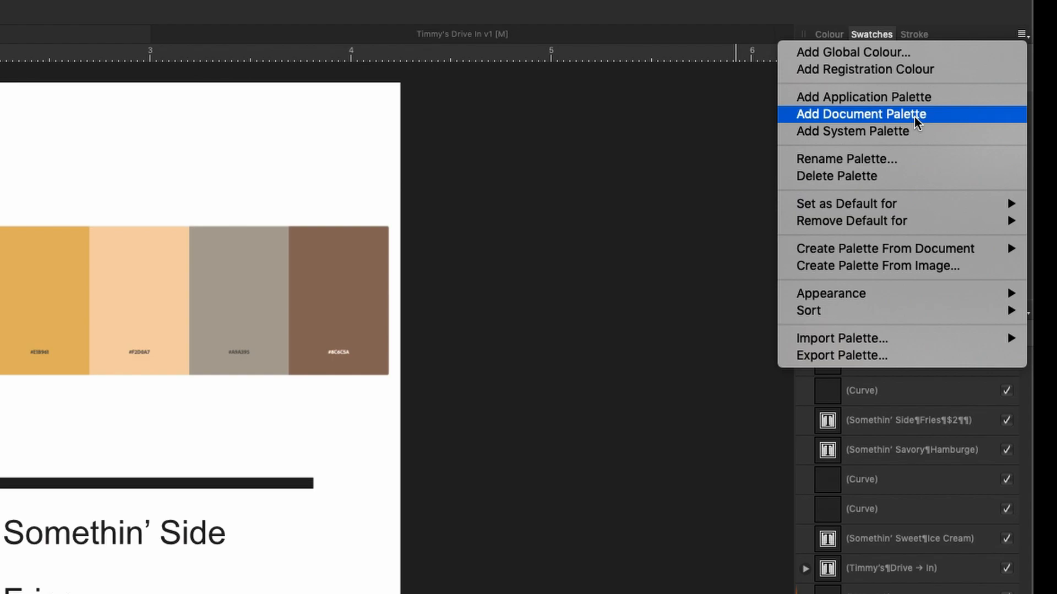
click(915, 119)
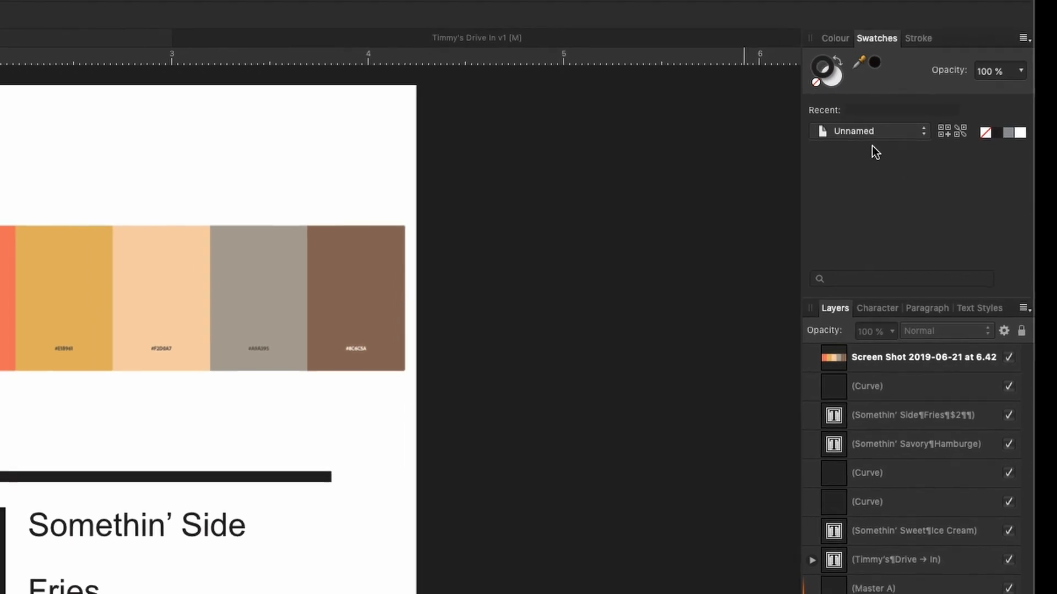
click(873, 132)
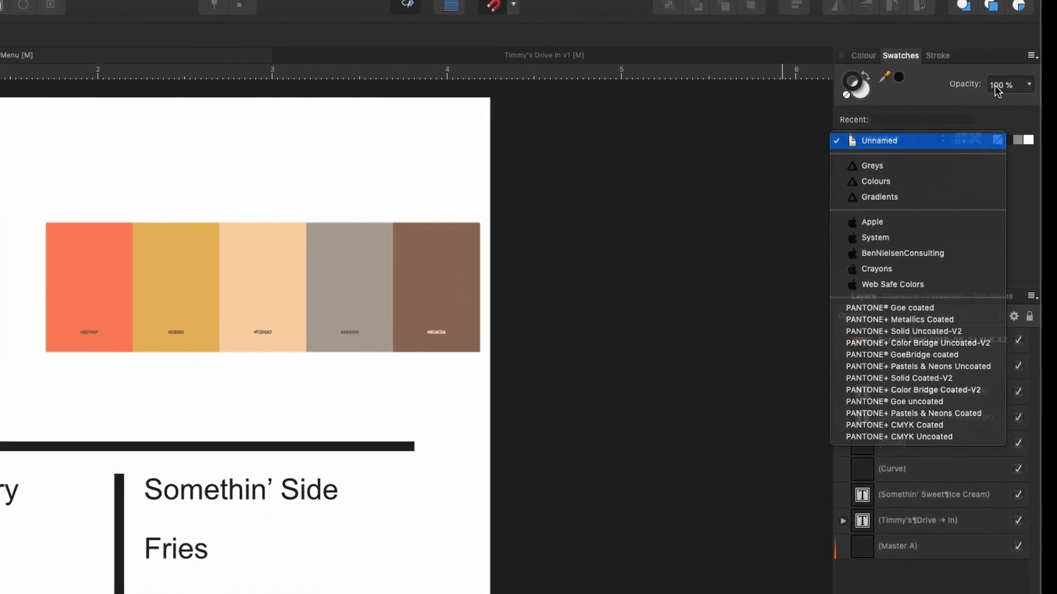
key(Escape)
click(1030, 55)
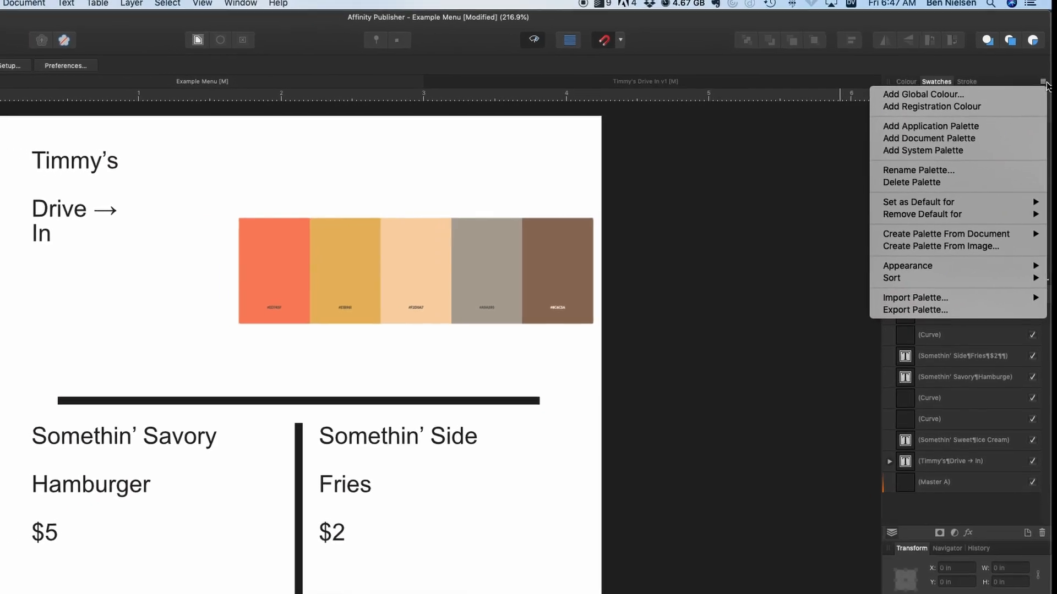
click(960, 176)
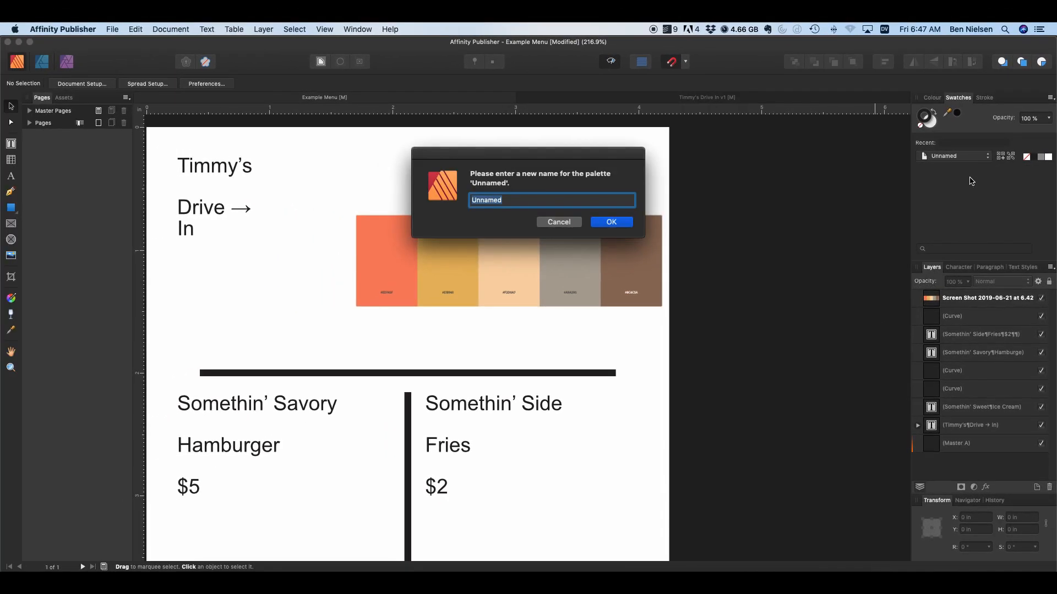
text(Retro)
key(Return)
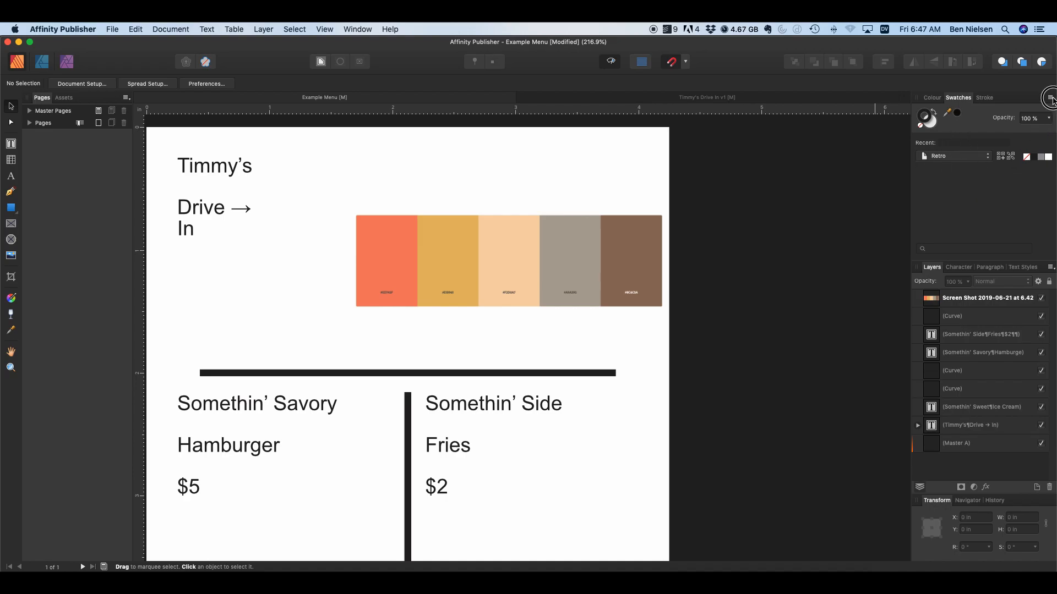
Step: Add a global colour to the Retro palette, sampled from the orange swatch in the placed image
click(1050, 98)
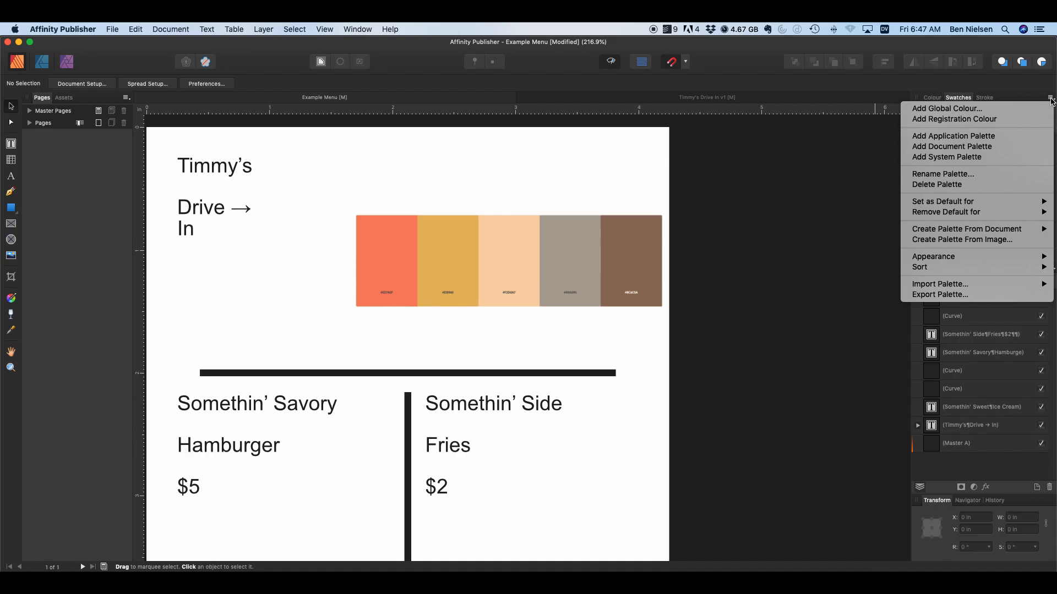
click(949, 109)
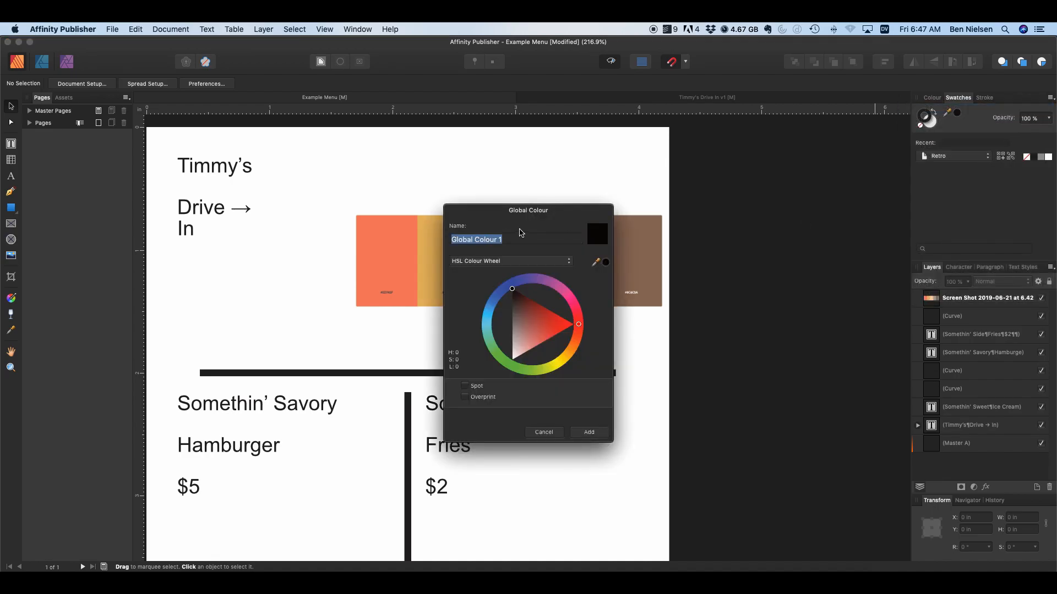
drag(532, 209, 772, 173)
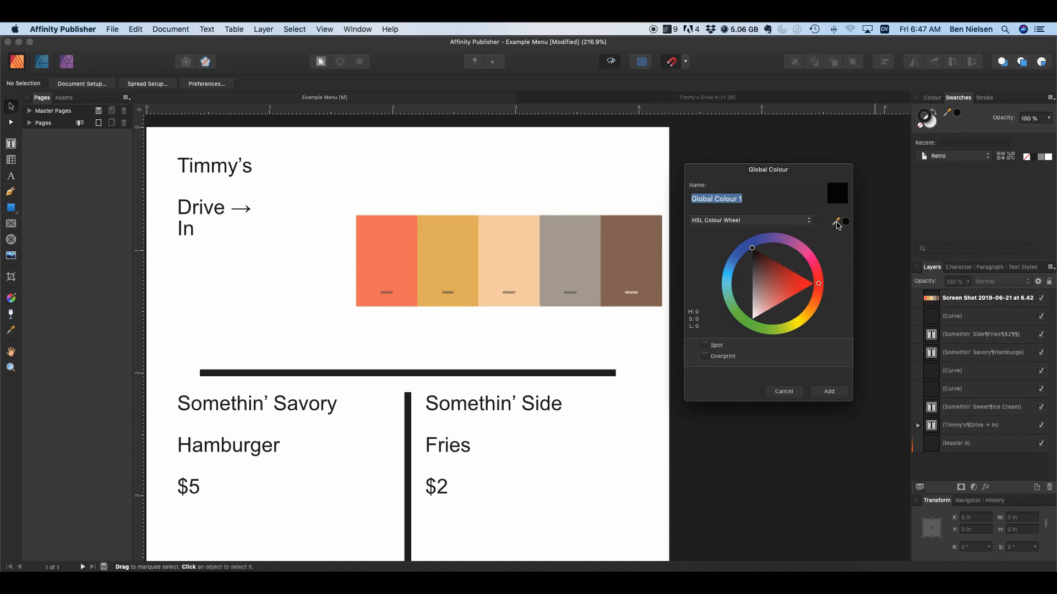
drag(836, 226, 383, 260)
click(846, 223)
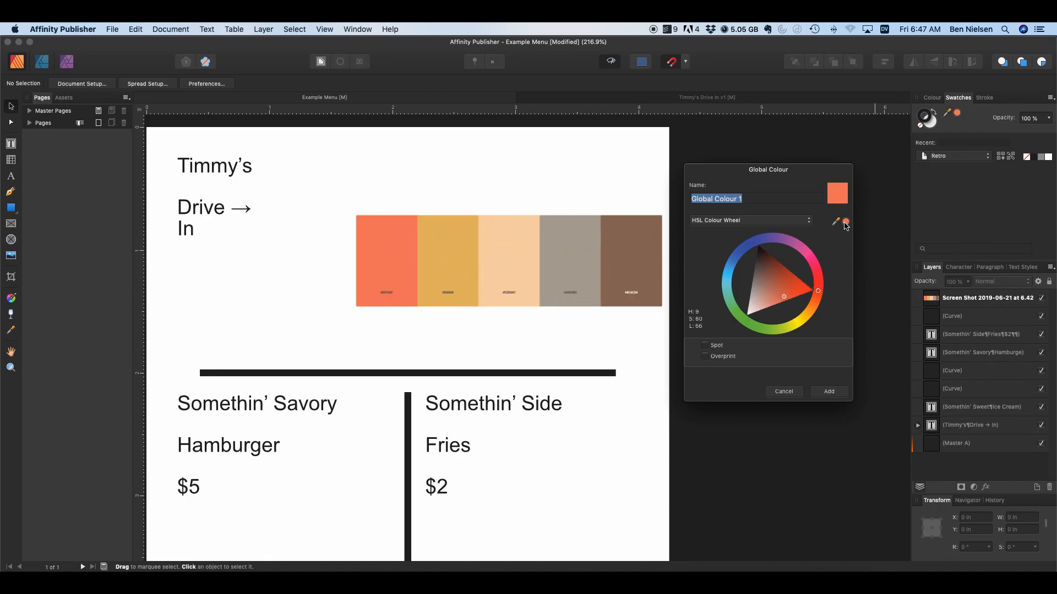
click(829, 391)
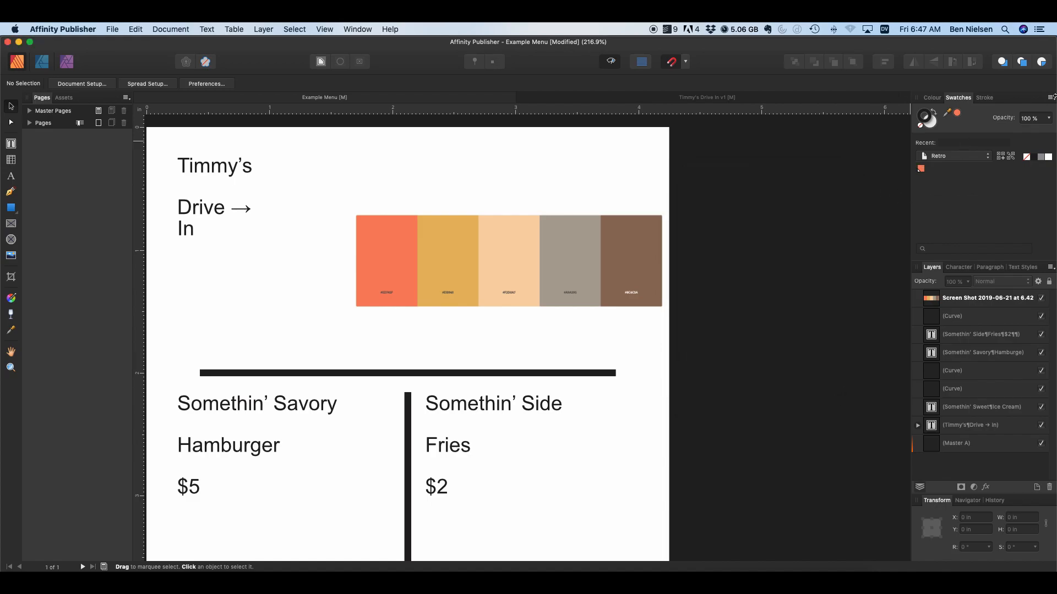
Step: Add a second global colour to the Retro palette, sampled from the image's gold swatch
click(1051, 98)
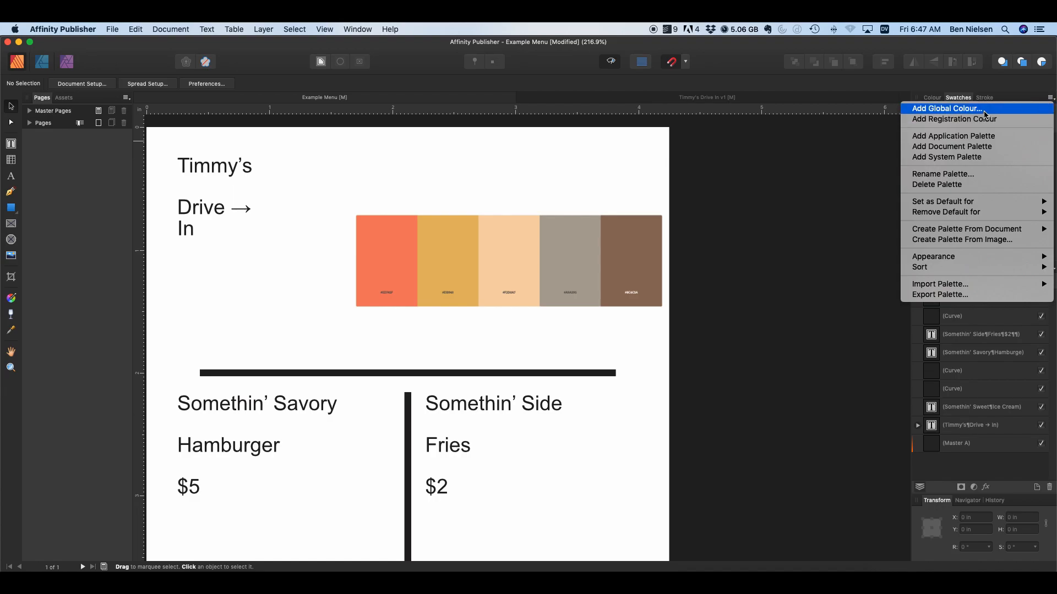
click(985, 110)
drag(490, 208, 731, 164)
drag(837, 220, 446, 260)
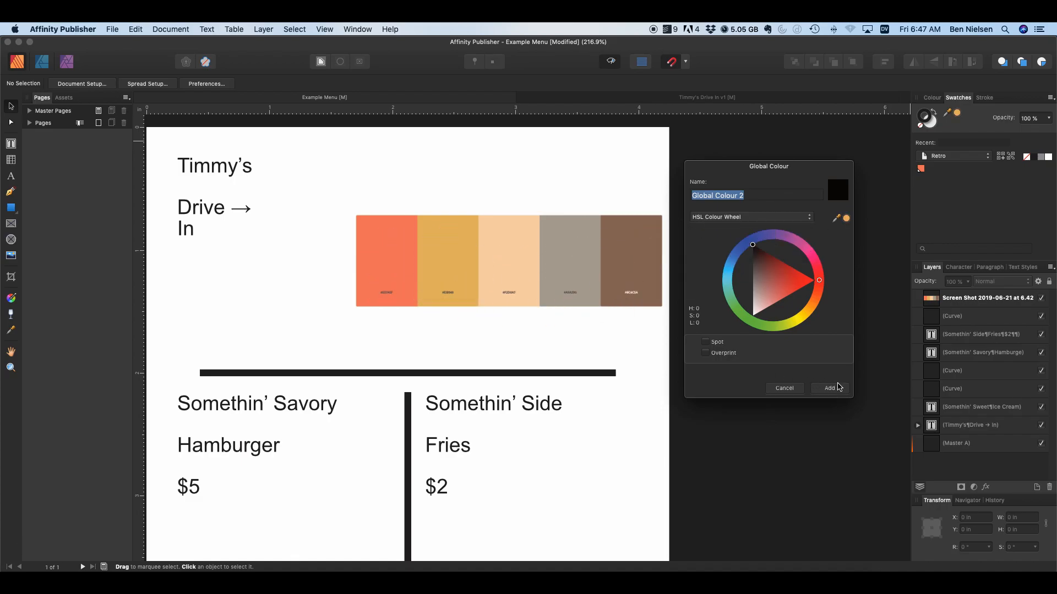
click(846, 218)
click(823, 389)
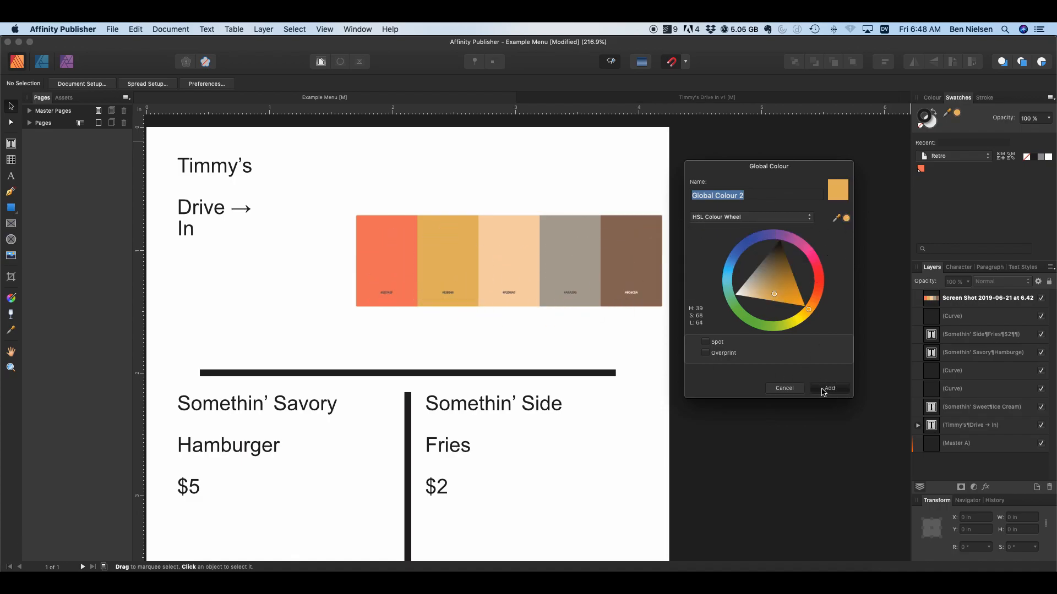
Step: Add a third global colour to the Retro palette, sampled from the image's peach swatch
click(1050, 97)
click(979, 110)
drag(531, 214, 771, 192)
drag(836, 238, 509, 258)
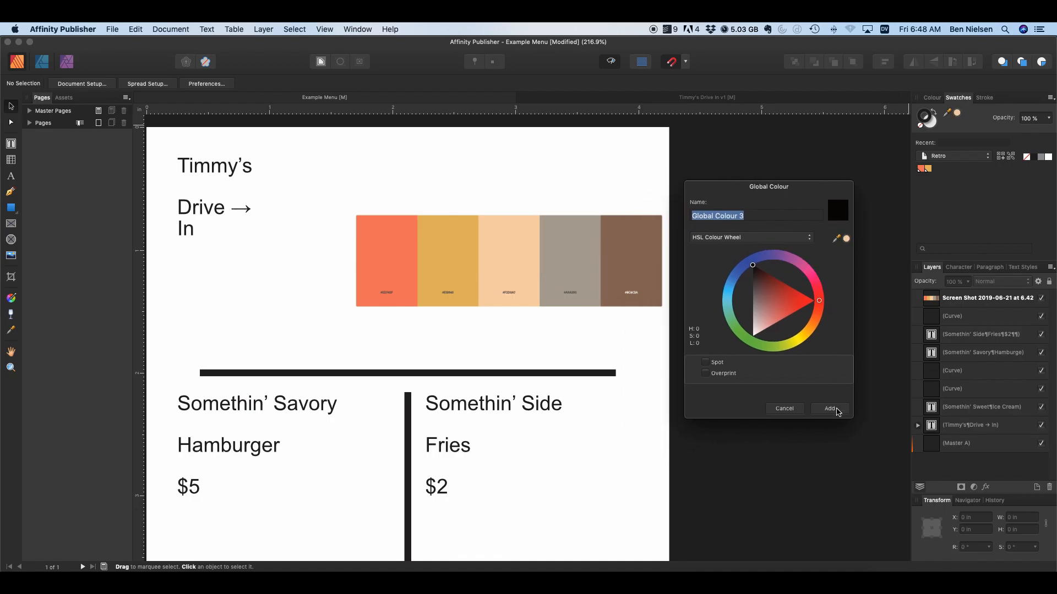
click(829, 408)
Step: Add a fourth global colour to the Retro palette, sampled from the image's grey swatch
click(1050, 98)
click(980, 109)
drag(570, 213, 818, 186)
drag(847, 237, 571, 255)
click(857, 237)
click(842, 408)
Step: Try to add a fifth global colour sampled from the image's brown swatch
click(1050, 98)
click(969, 107)
drag(543, 205, 757, 191)
click(797, 415)
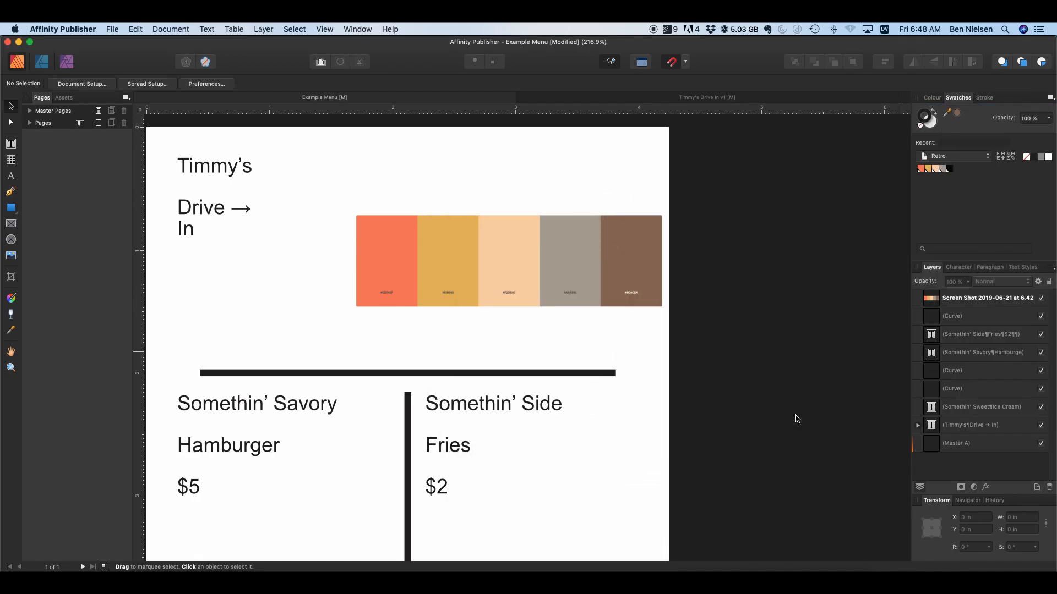
Step: Add the sampled brown as the fifth global colour of the Retro palette
click(1050, 98)
click(968, 105)
click(873, 216)
click(855, 385)
Step: Delete the placed palette screenshot from the menu's header
click(425, 237)
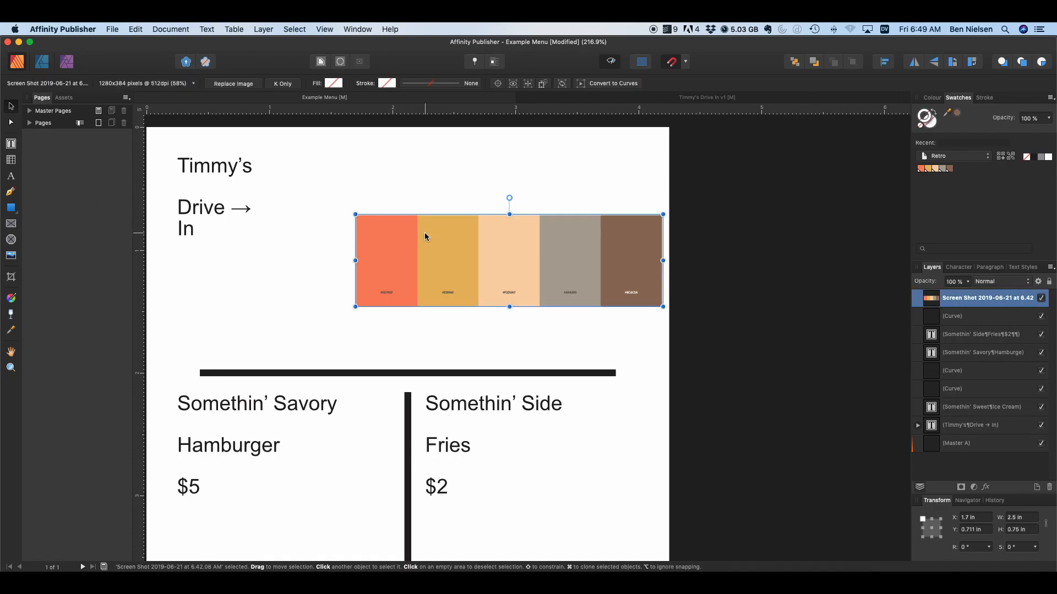
key(Delete)
scroll(543, 244, left, 1)
scroll(542, 244, down, 1)
scroll(542, 244, left, 1)
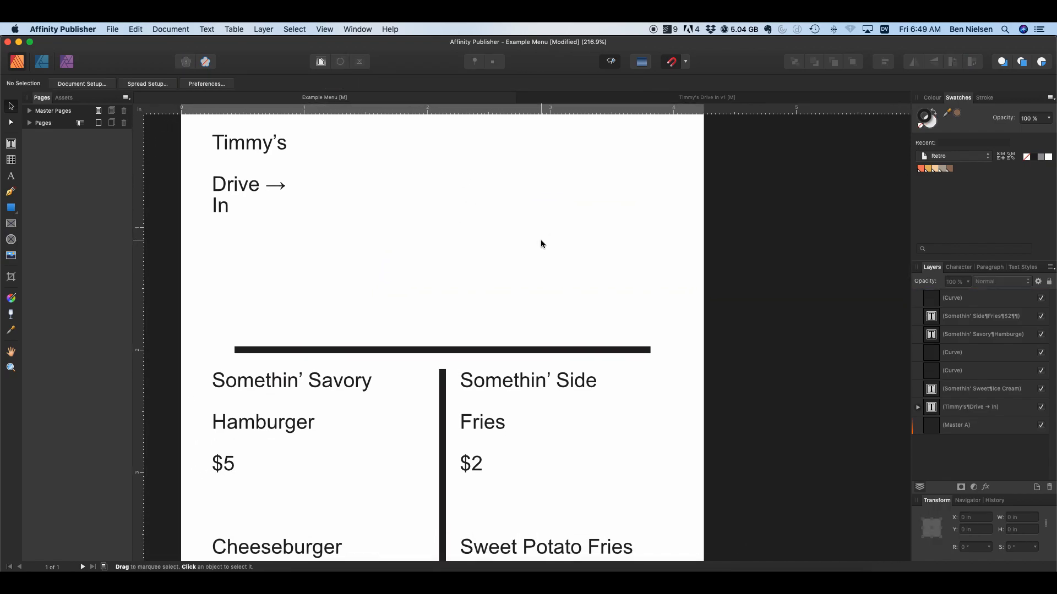